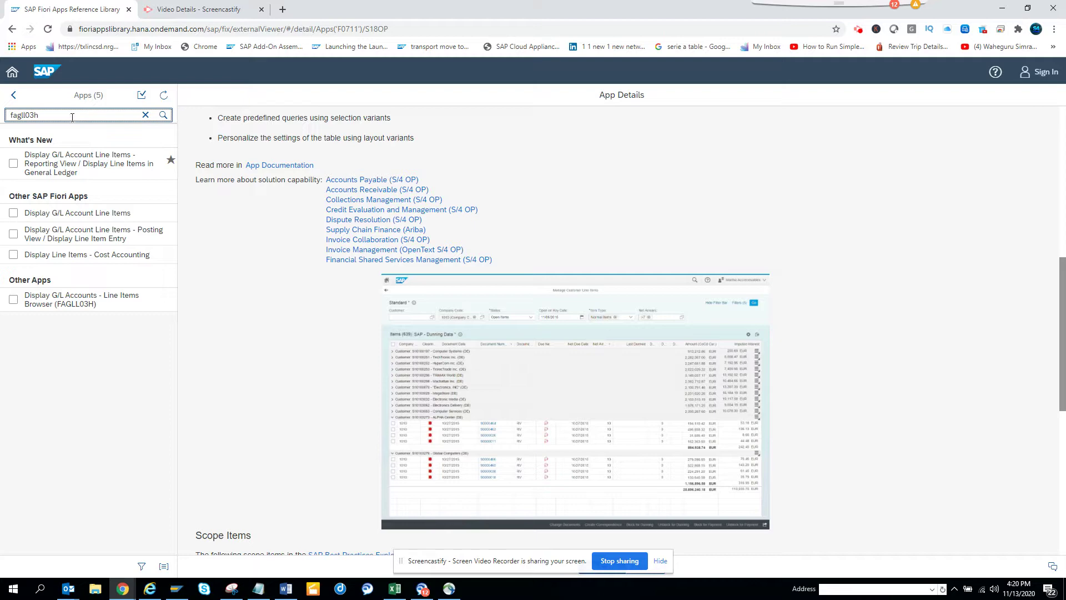
# Step: Leave the FAGLL03H search results and return to the library's Categories overview
pyautogui.doubleClick(27, 115)
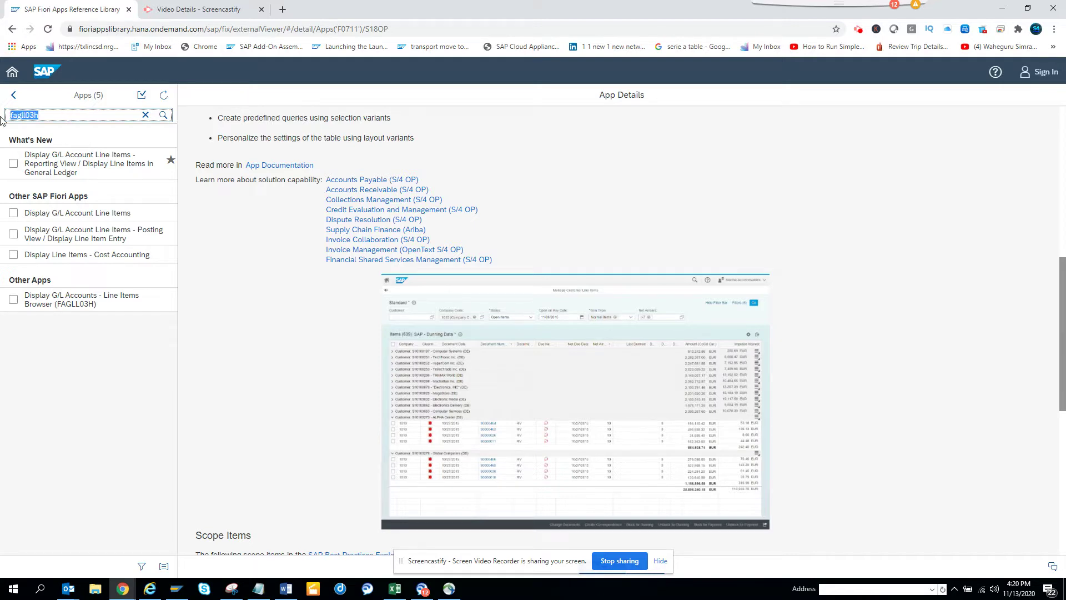
pyautogui.click(14, 95)
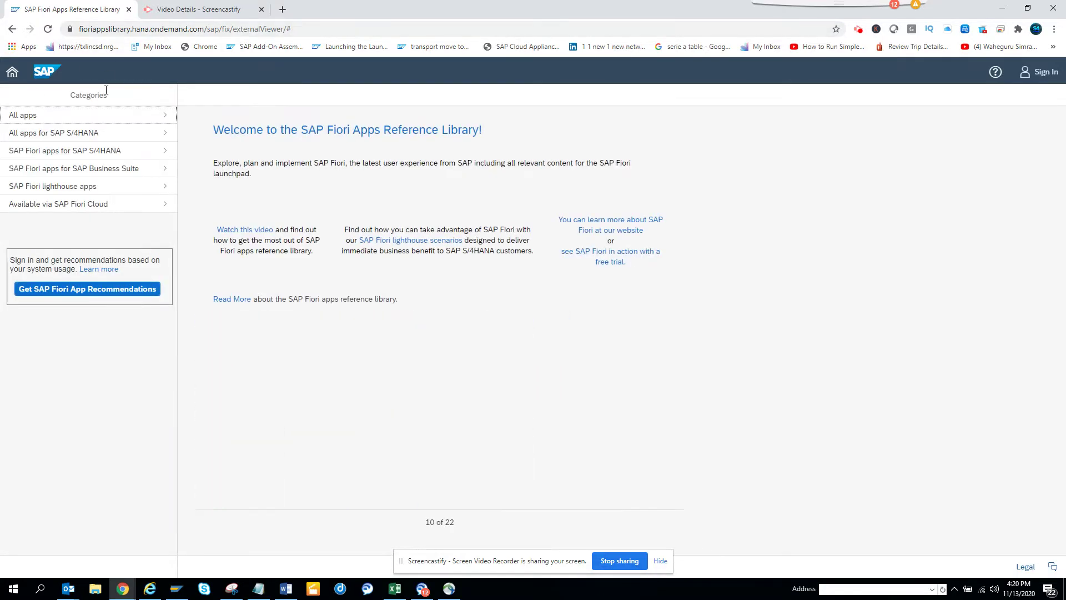
# Step: Search all apps for 'fagll03h' to list the five matching apps
pyautogui.click(58, 115)
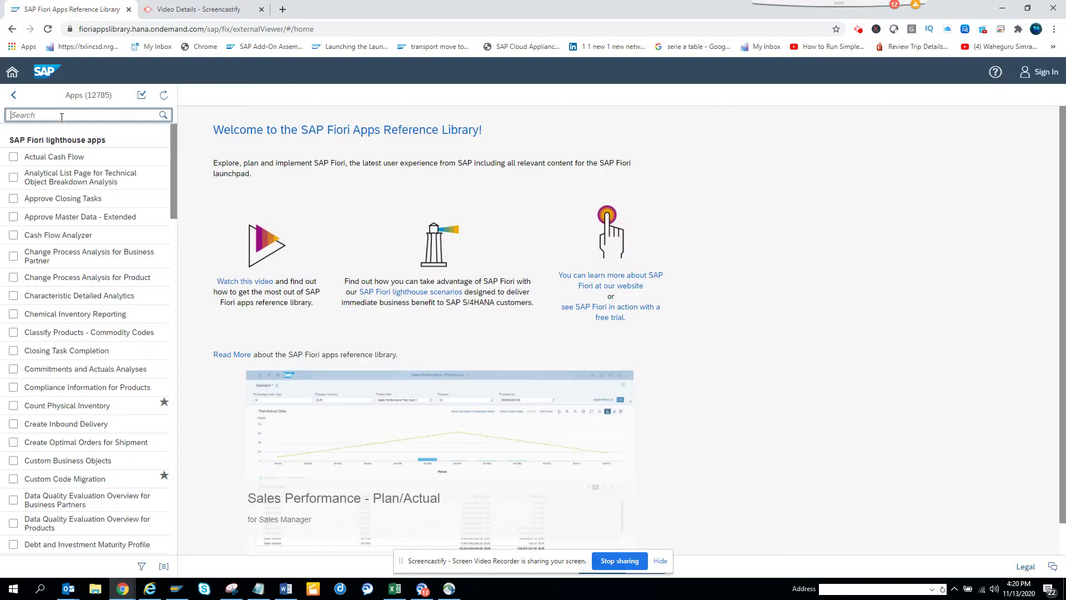
pyautogui.write('fagll03h')
pyautogui.press('Return')
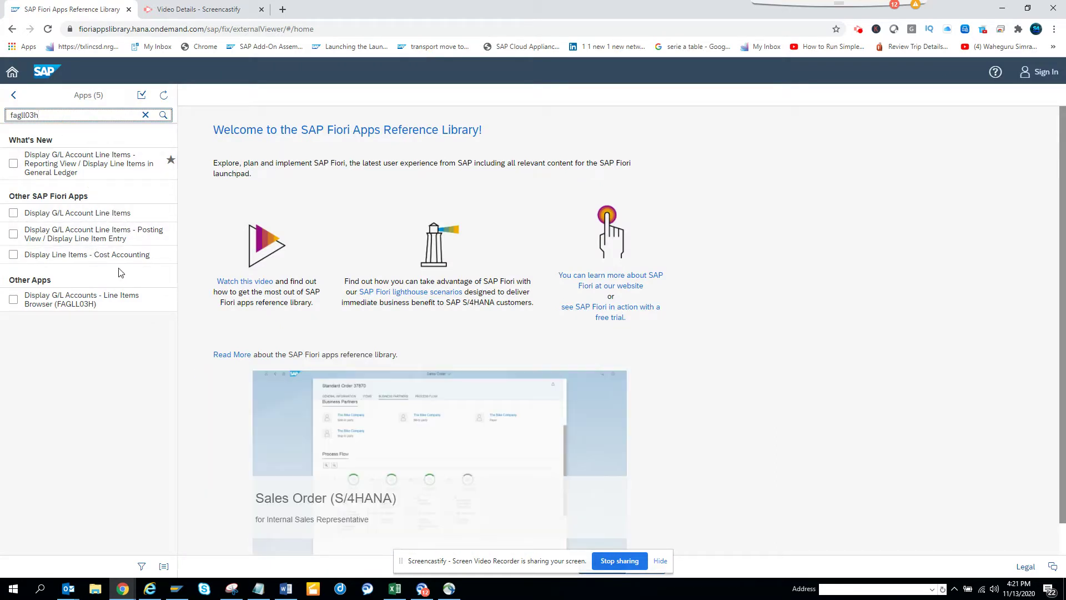
# Step: In the launchpad, search for 'display' and open Display G/L Account Balances
pyautogui.click(150, 588)
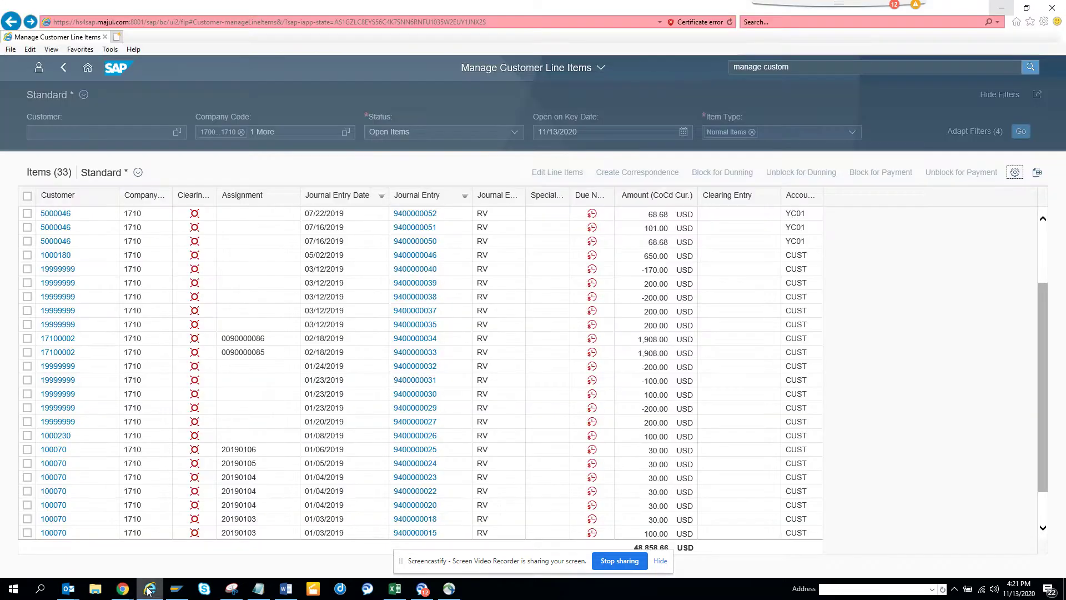
pyautogui.click(811, 65)
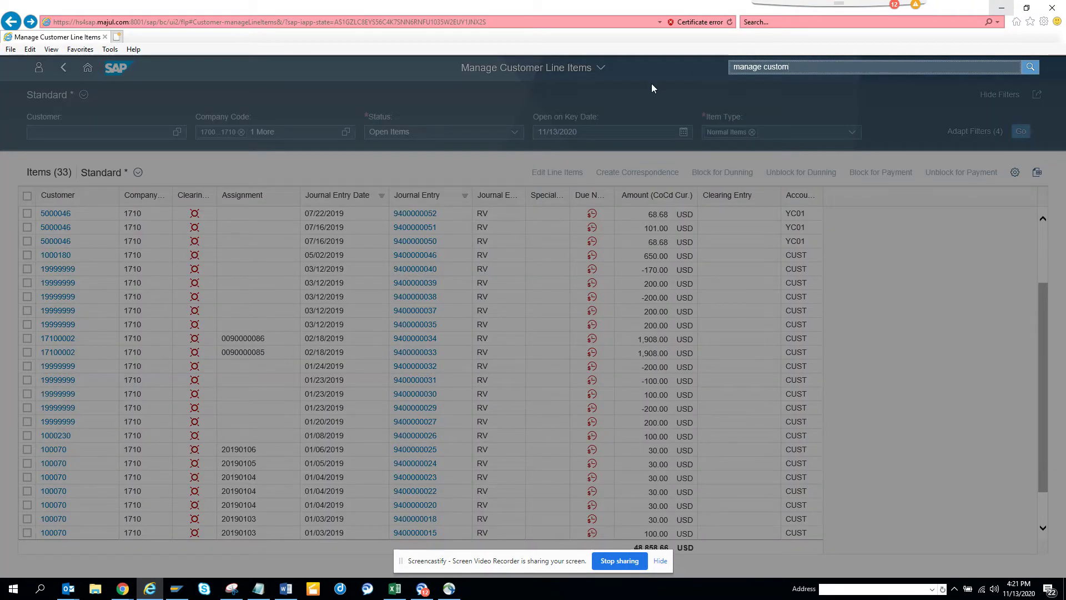
pyautogui.tripleClick(799, 66)
pyautogui.write('display g')
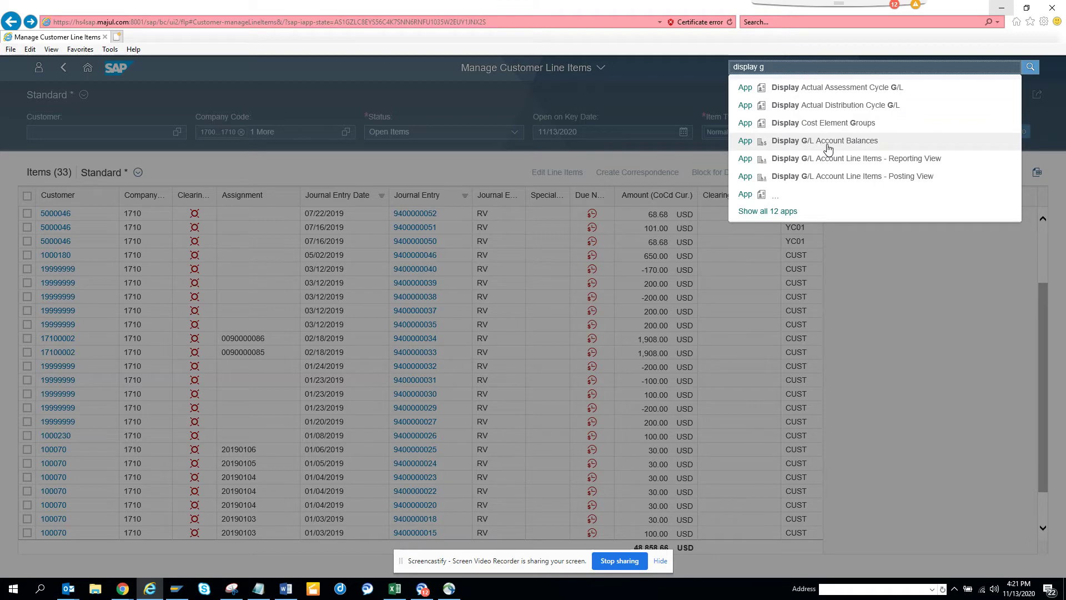
pyautogui.click(828, 145)
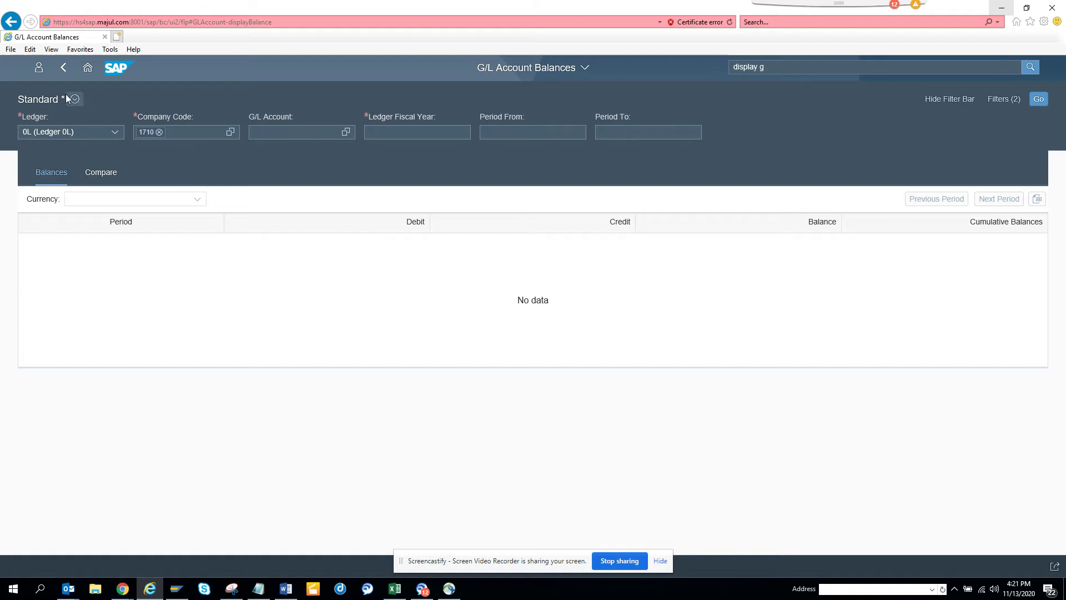
pyautogui.click(39, 69)
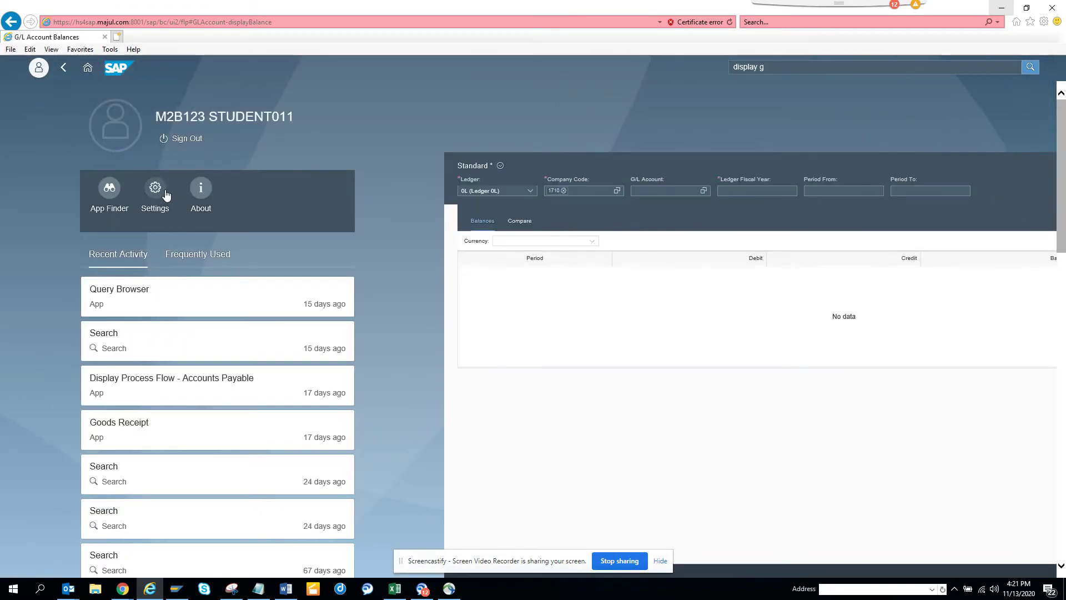
pyautogui.click(158, 192)
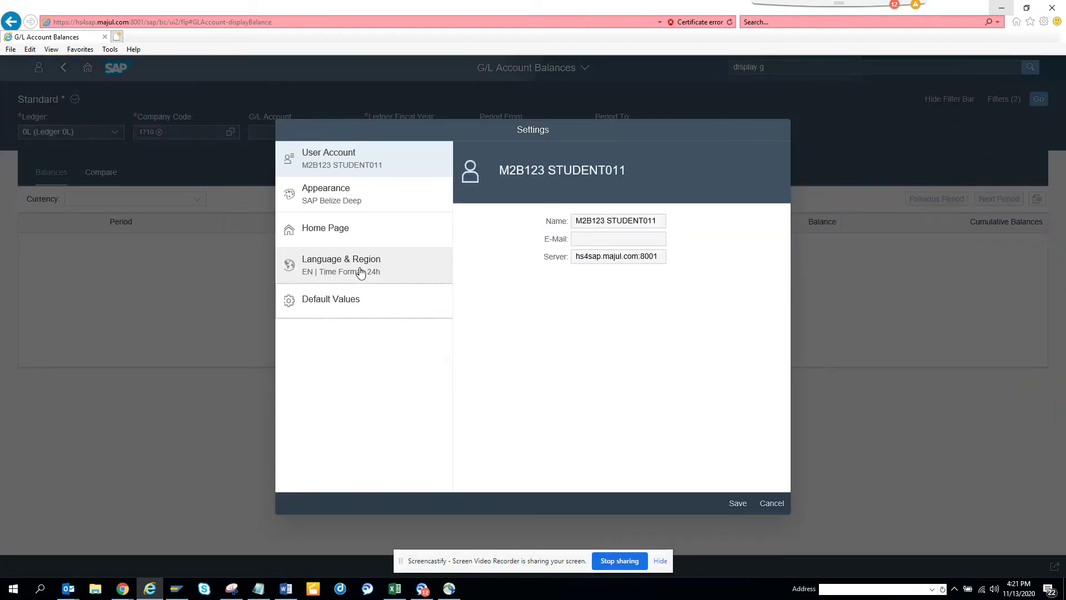
pyautogui.click(345, 304)
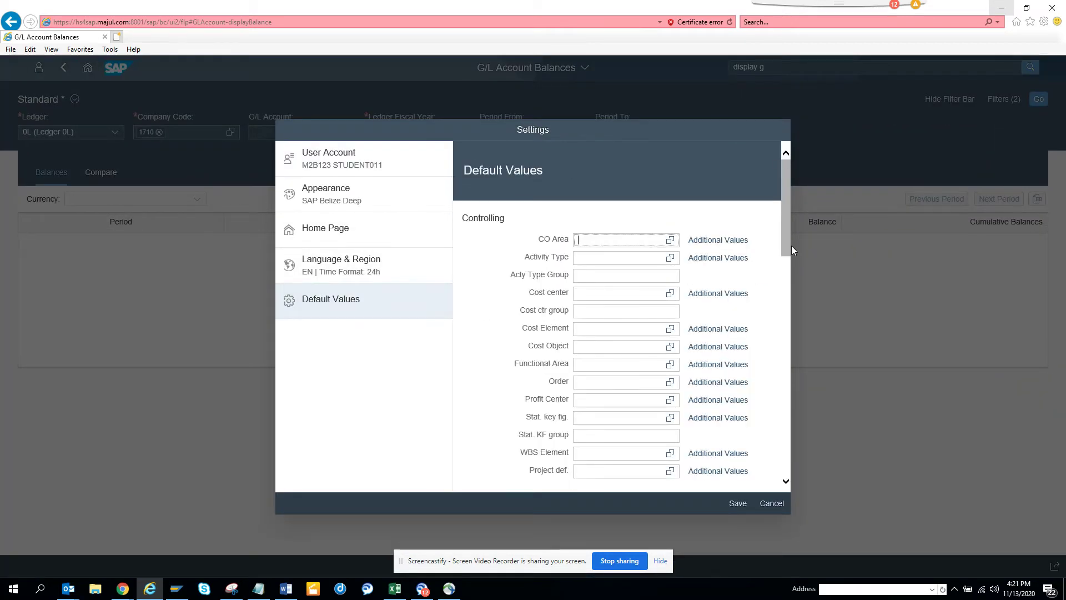
pyautogui.moveTo(787, 243); pyautogui.dragTo(791, 324)
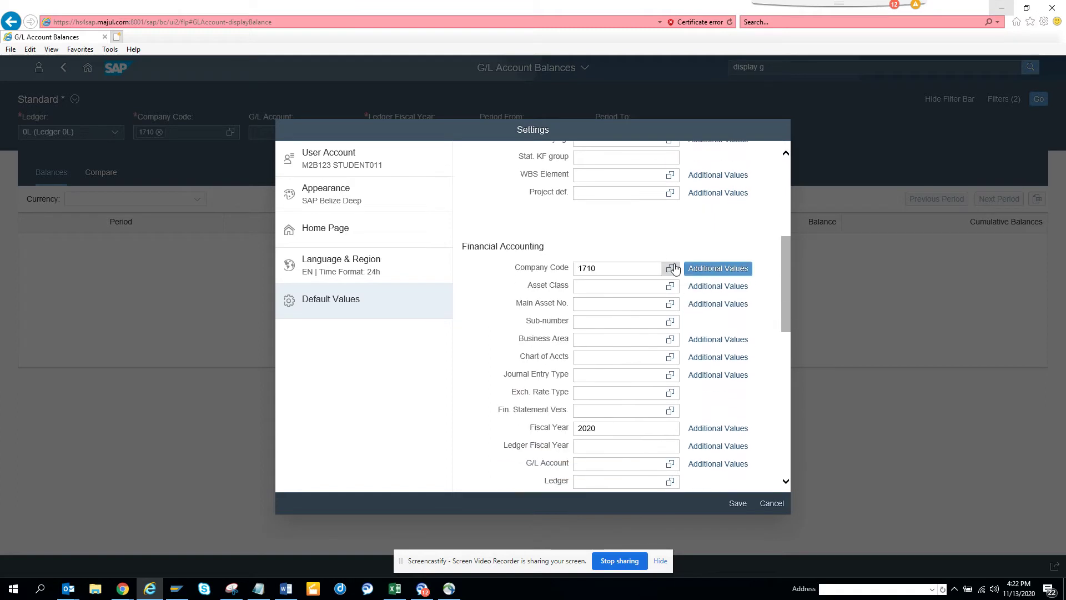
pyautogui.click(708, 270)
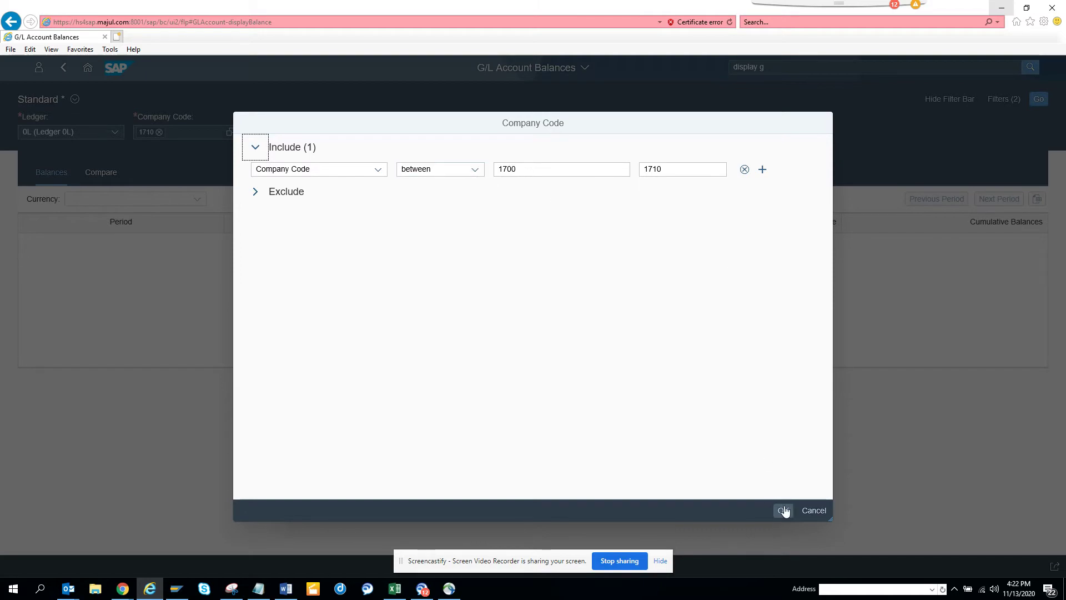
pyautogui.click(811, 509)
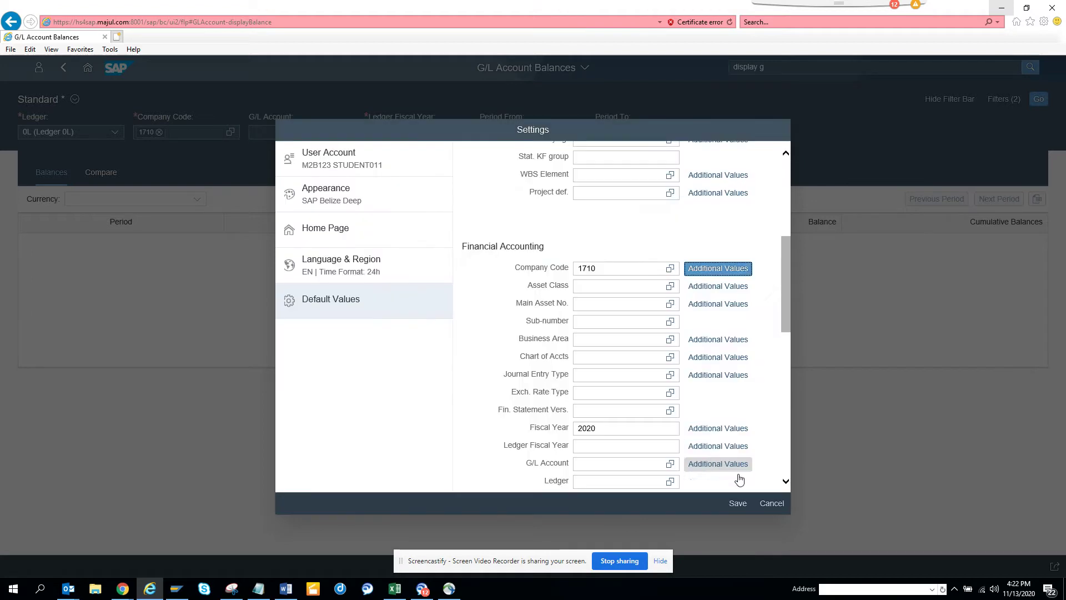
pyautogui.click(770, 503)
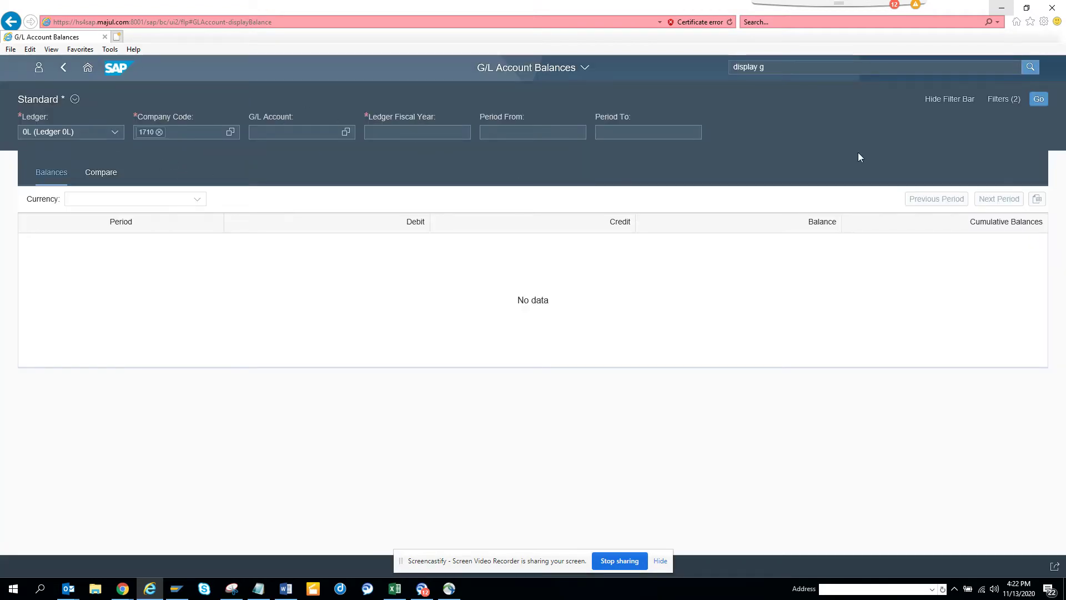
# Step: Enter ledger fiscal year 2020 and load the period balances for company code 1710
pyautogui.click(1036, 100)
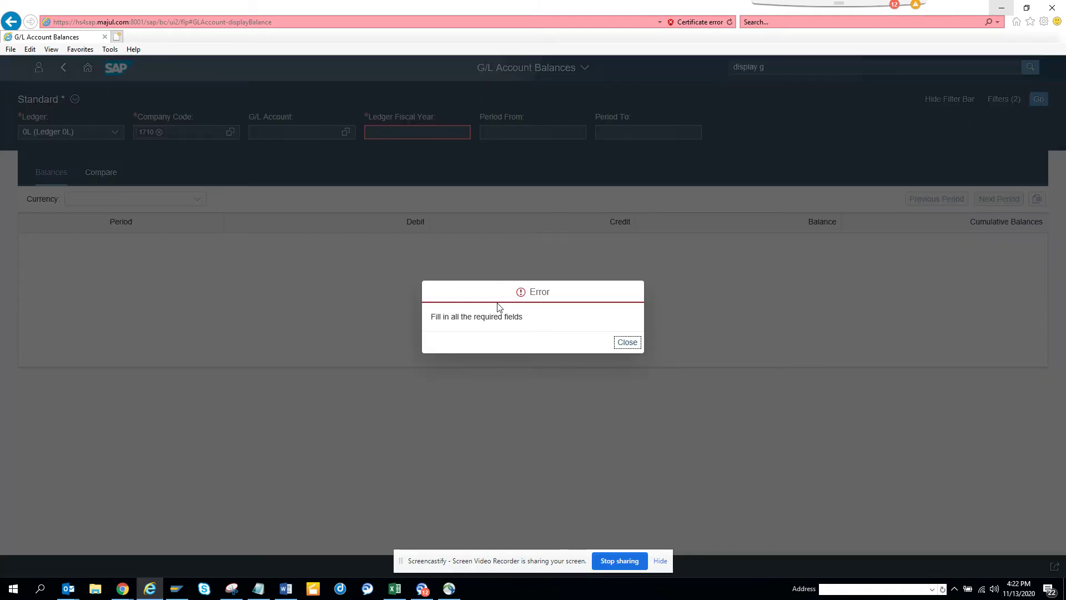
pyautogui.click(627, 342)
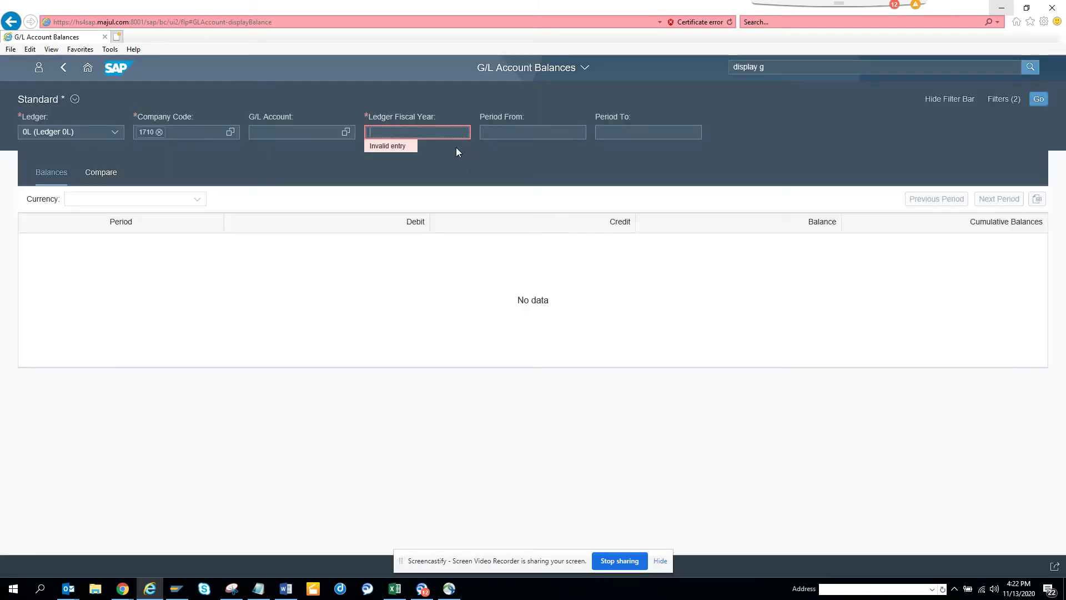
pyautogui.write('2020')
pyautogui.click(1038, 99)
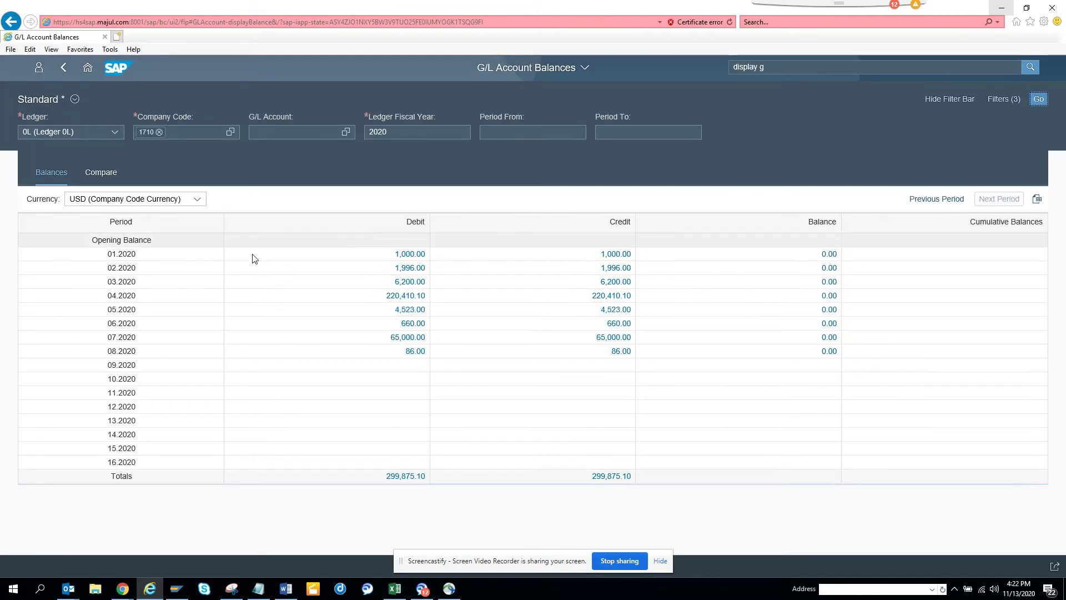
pyautogui.click(102, 173)
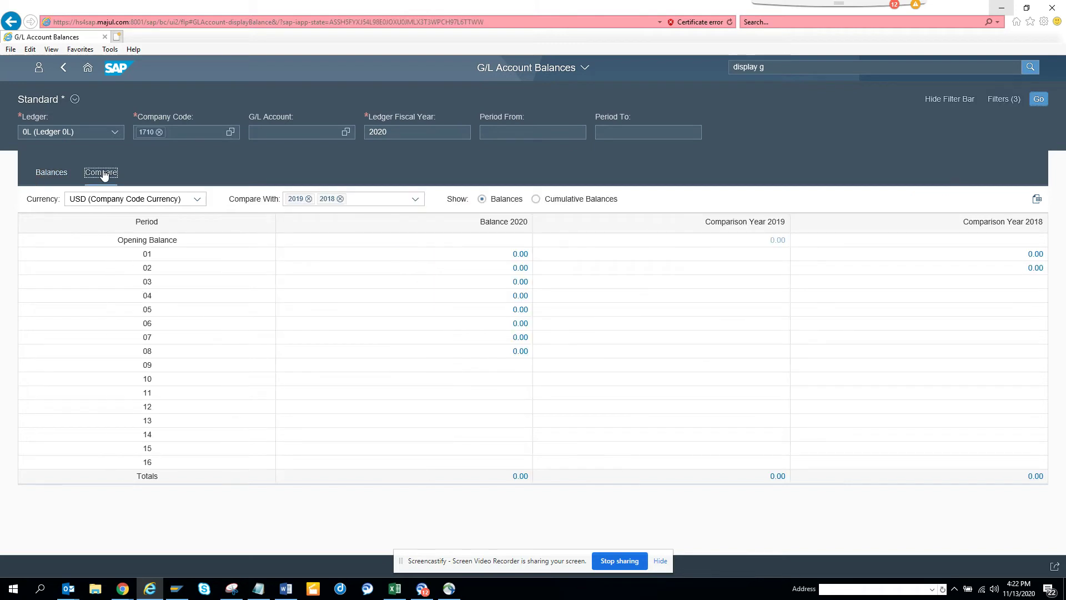
pyautogui.click(51, 173)
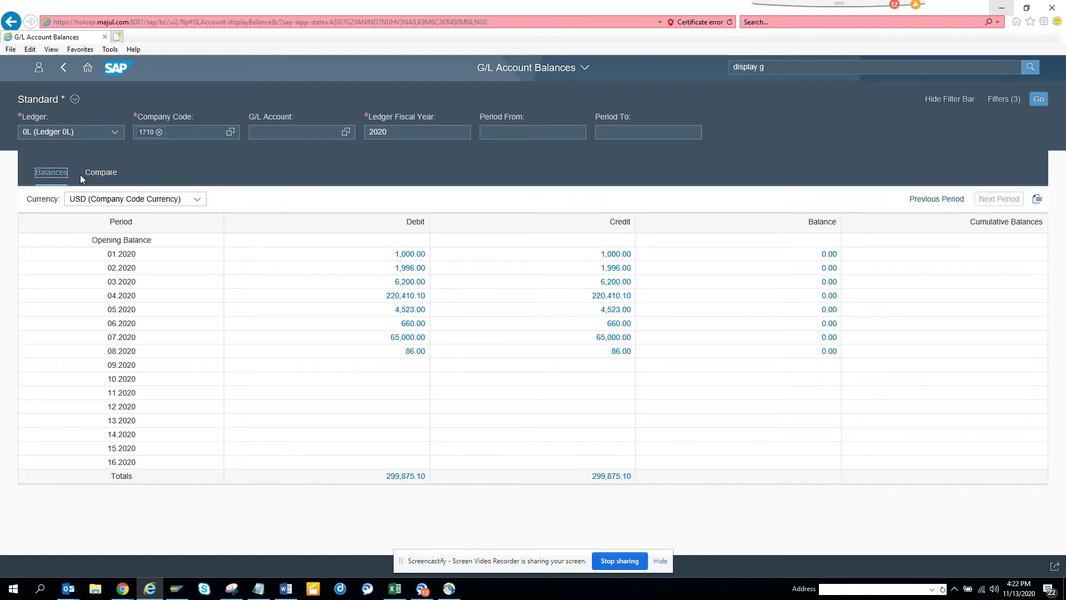
pyautogui.click(94, 176)
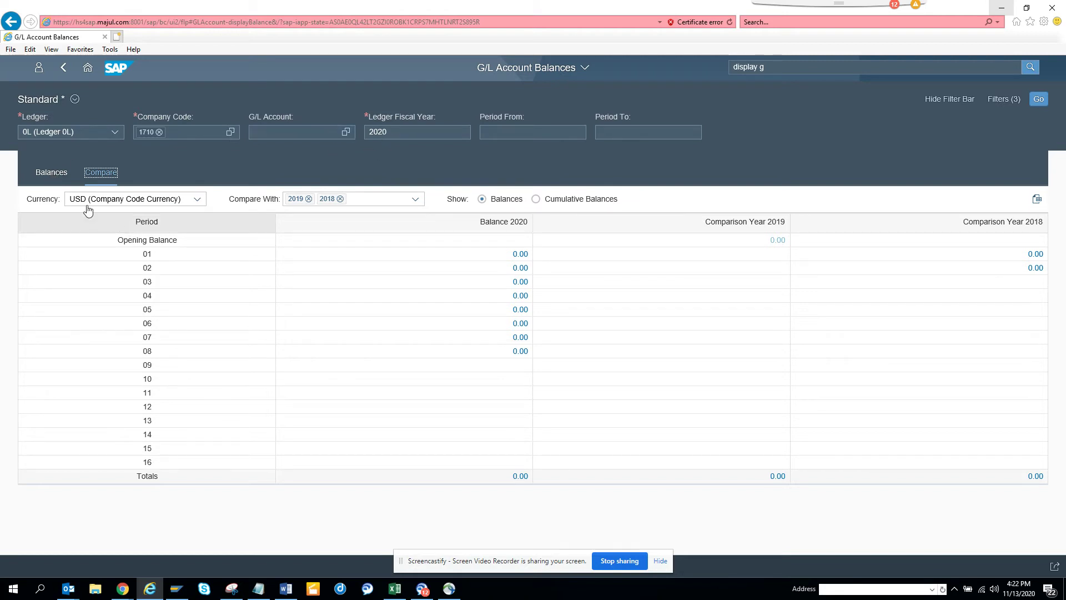
pyautogui.click(51, 174)
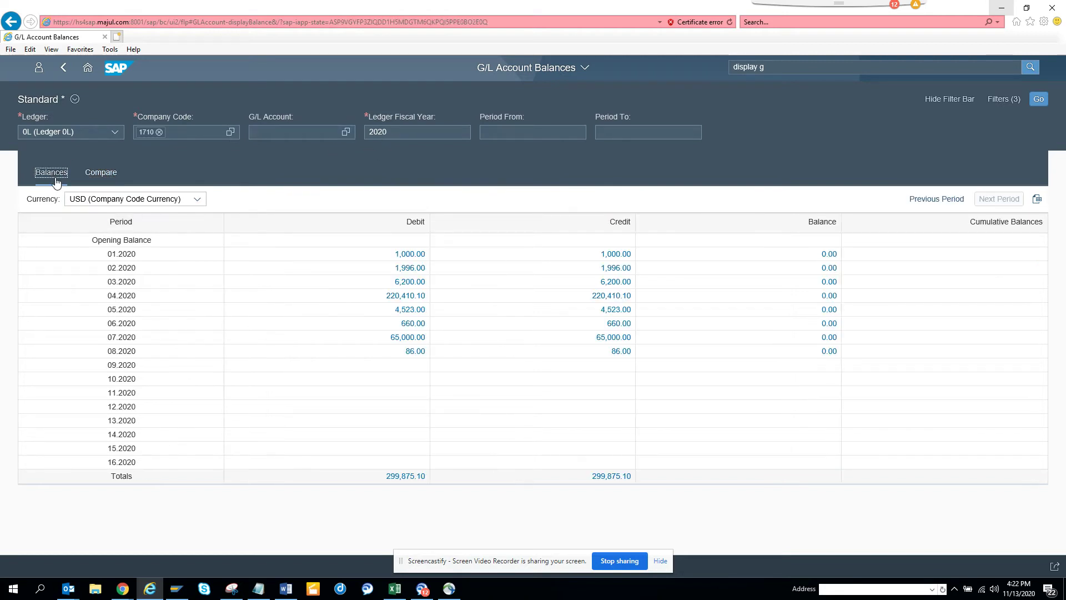
# Step: Step the period range back three periods to start at 14.2019, leaving currency unchanged
pyautogui.click(954, 205)
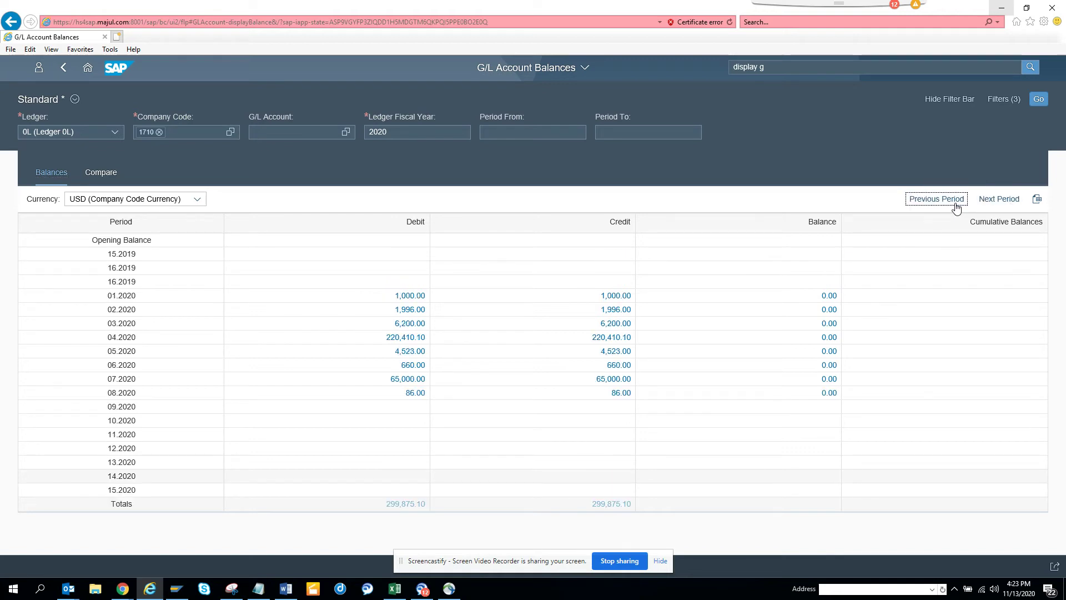
pyautogui.click(955, 204)
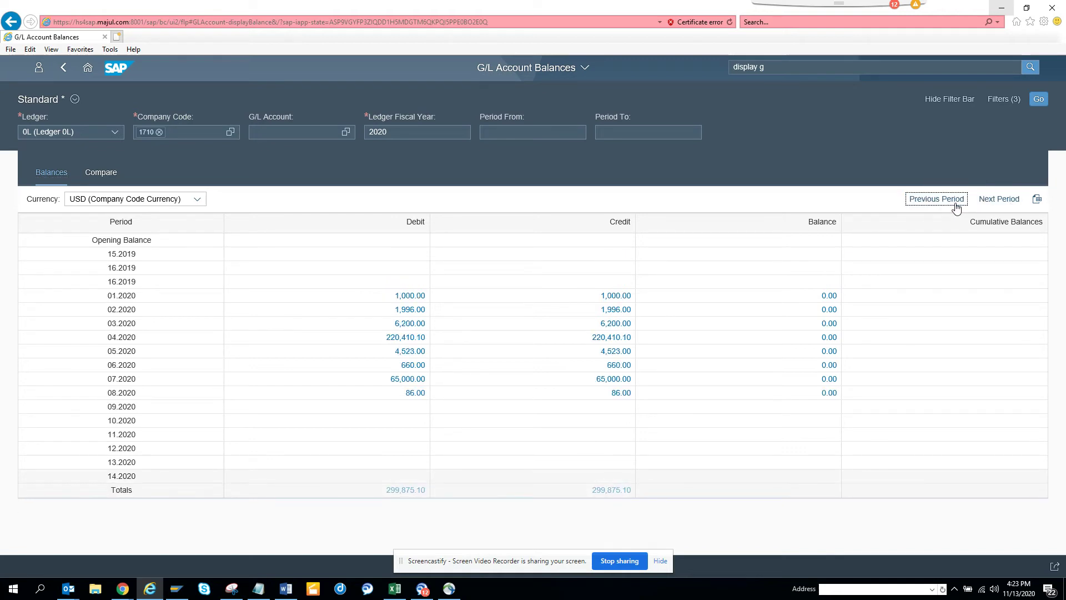
pyautogui.click(955, 204)
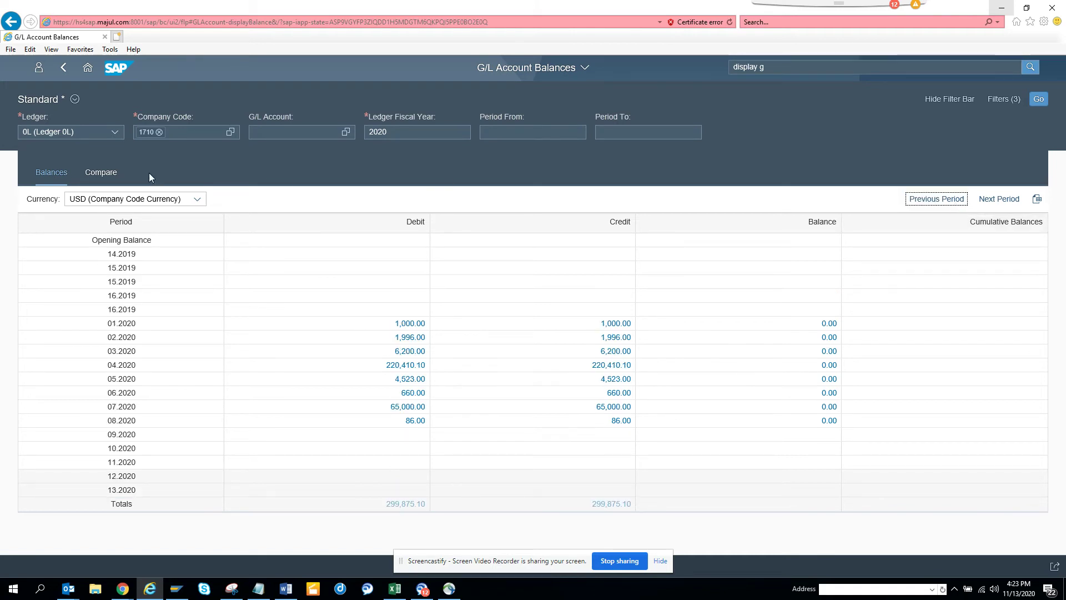
pyautogui.click(197, 199)
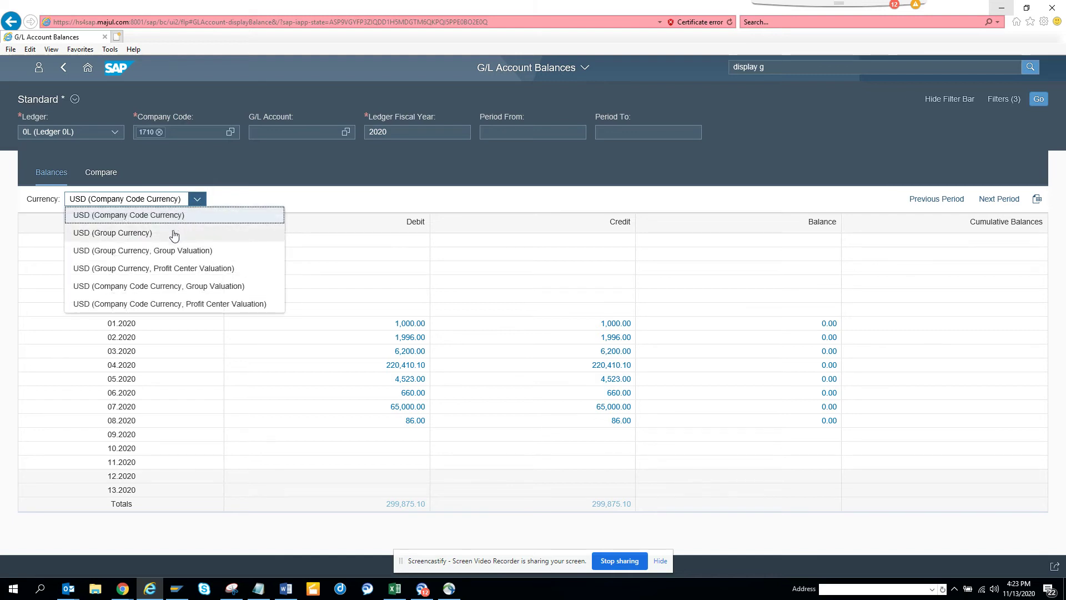
pyautogui.click(254, 165)
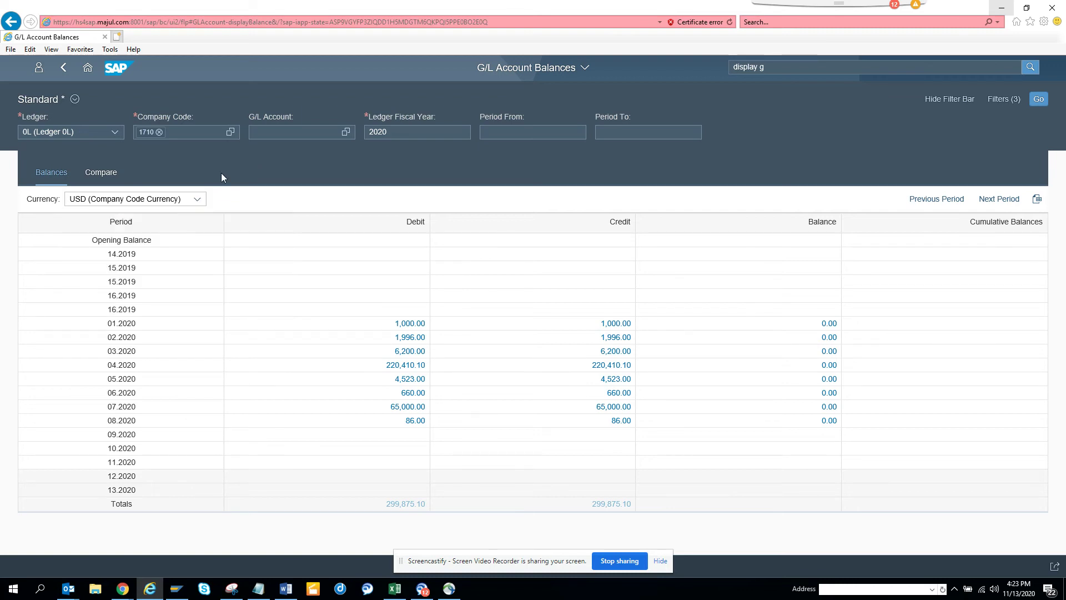
# Step: Compare cumulative balances for 2020 against 2019 and 2018, then dismiss the sharing menu
pyautogui.click(105, 174)
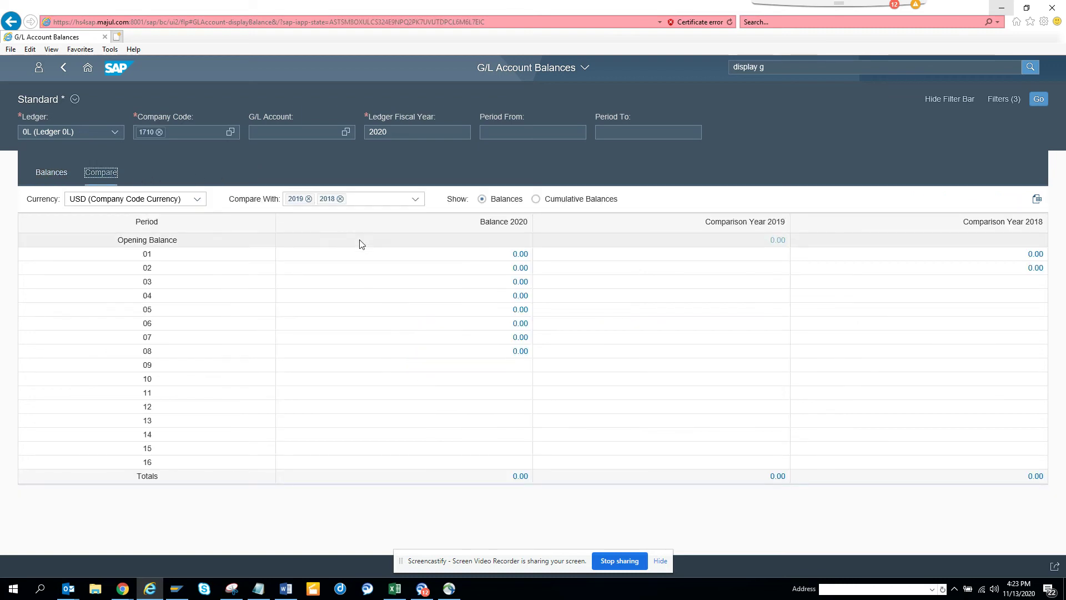
pyautogui.click(542, 203)
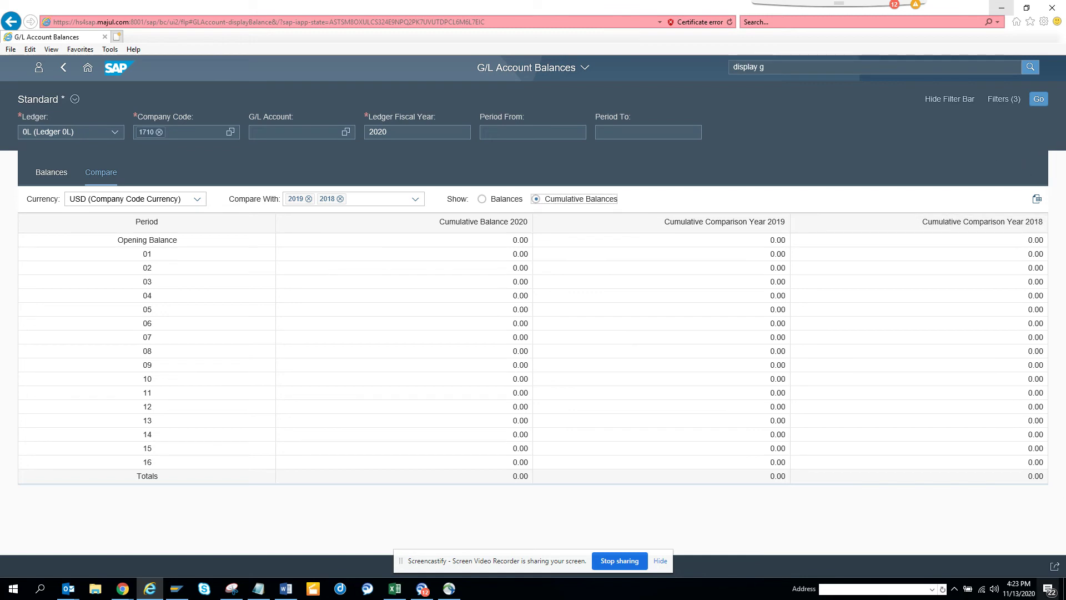
pyautogui.click(1054, 566)
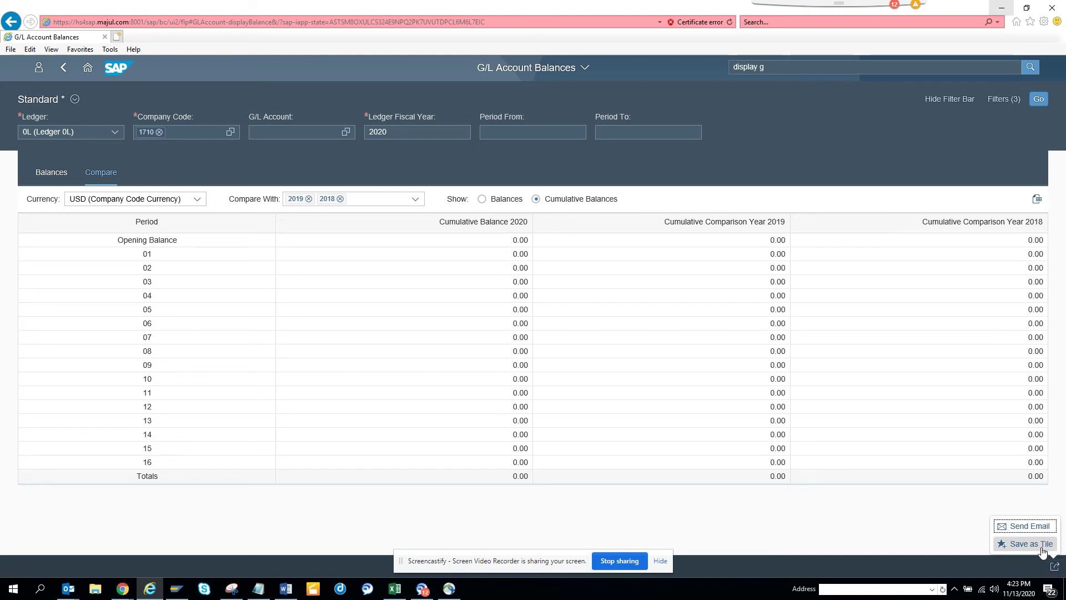
pyautogui.click(799, 149)
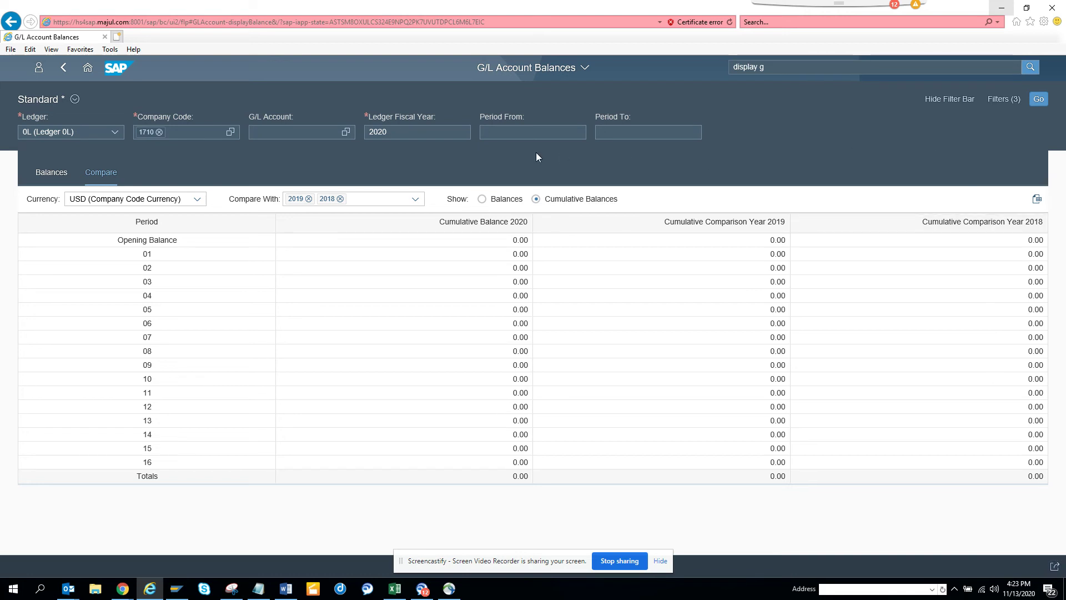
pyautogui.click(75, 100)
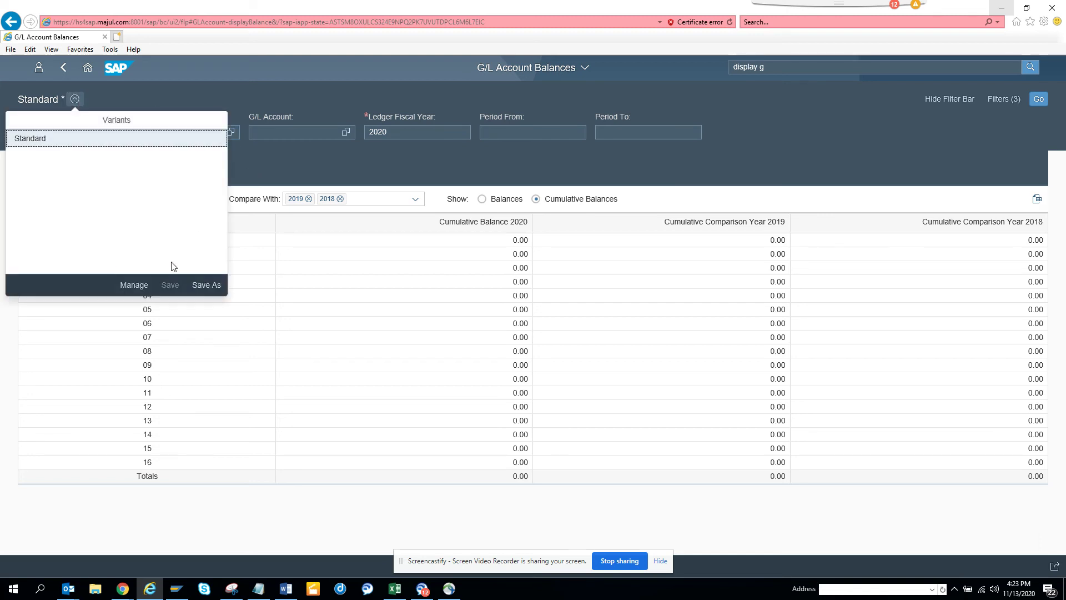
pyautogui.click(134, 285)
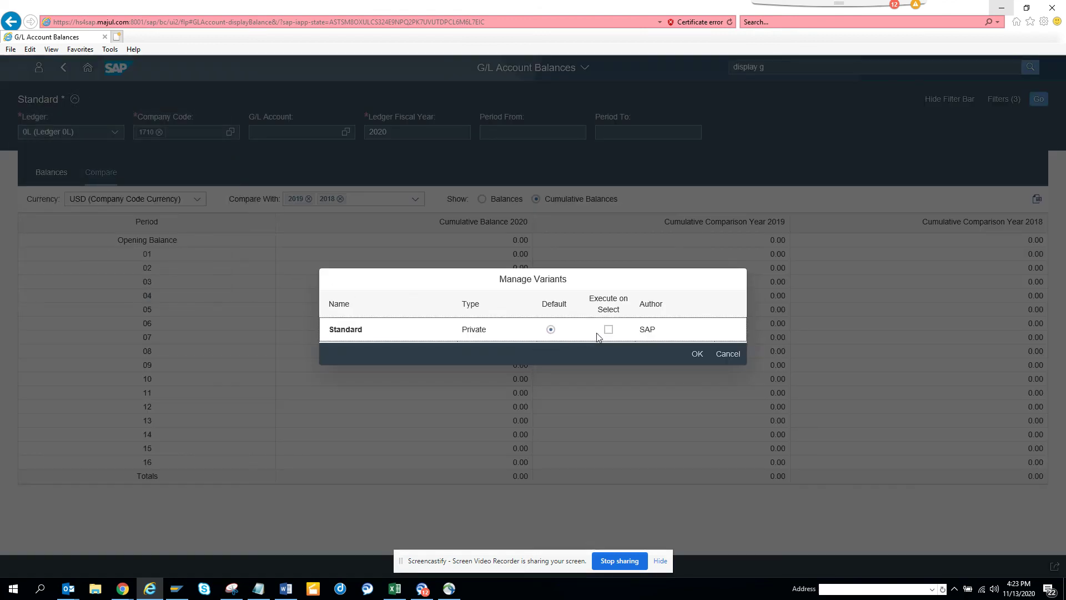
pyautogui.click(728, 355)
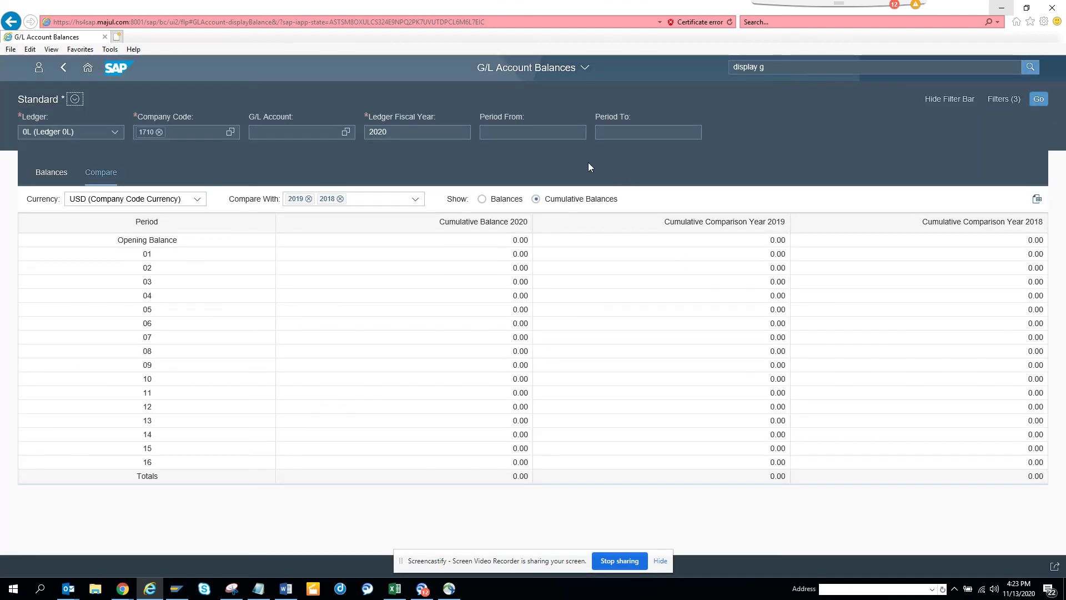